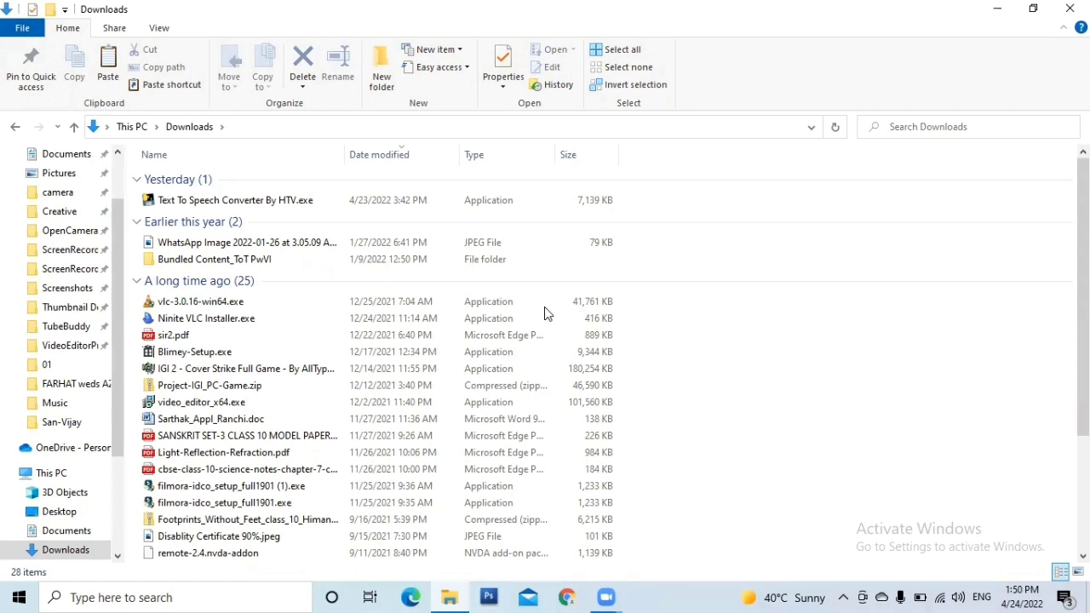
Run Text To Speech Converter By HTV.exe from Downloads, choose the male voice and play its preview.
key(Down)
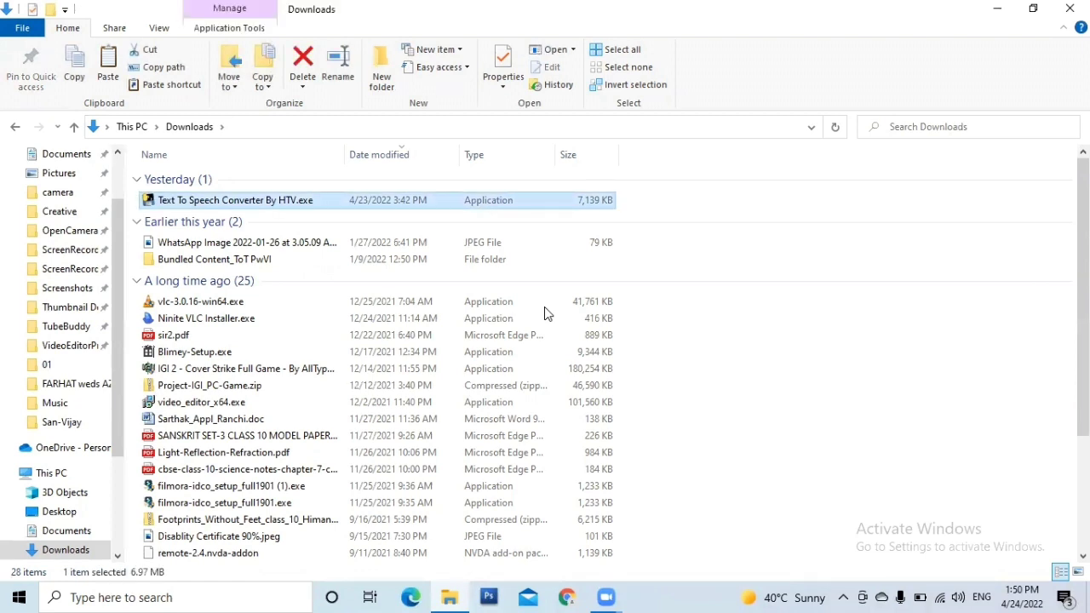
key(Return)
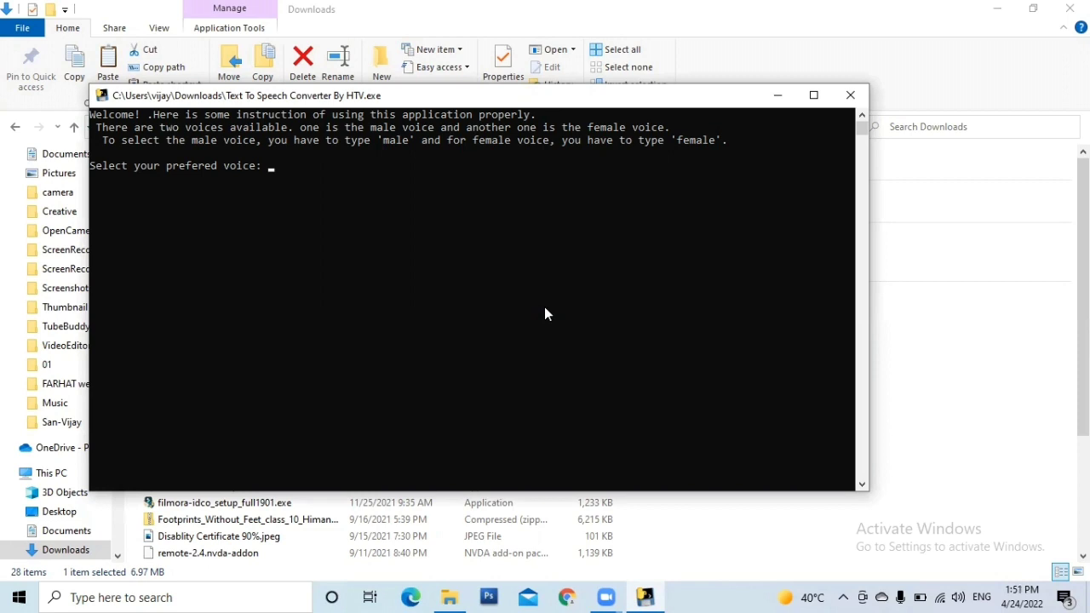
text(male)
key(Return)
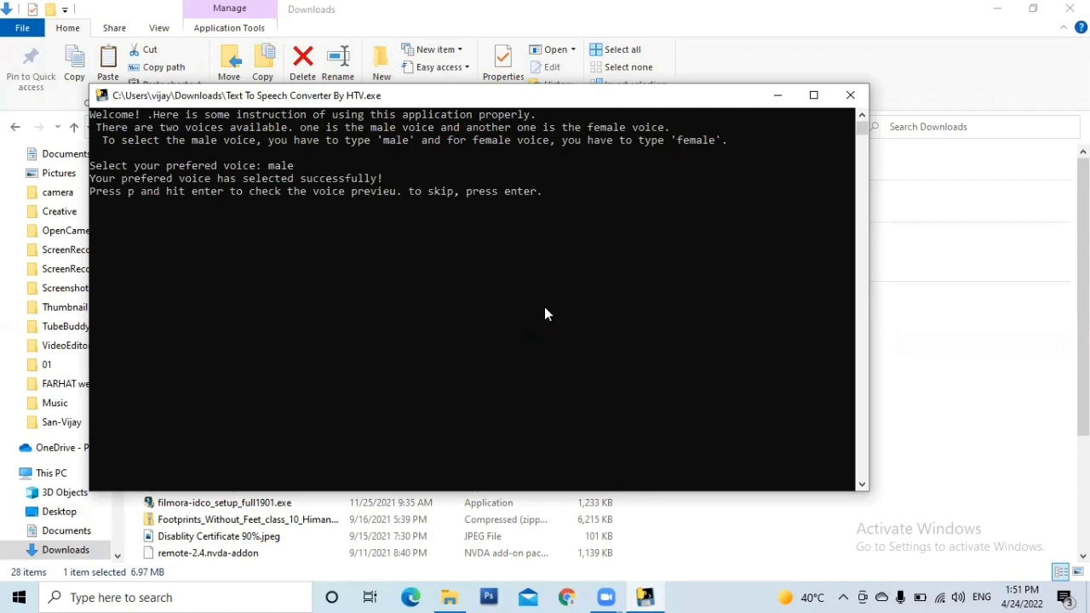
text(p)
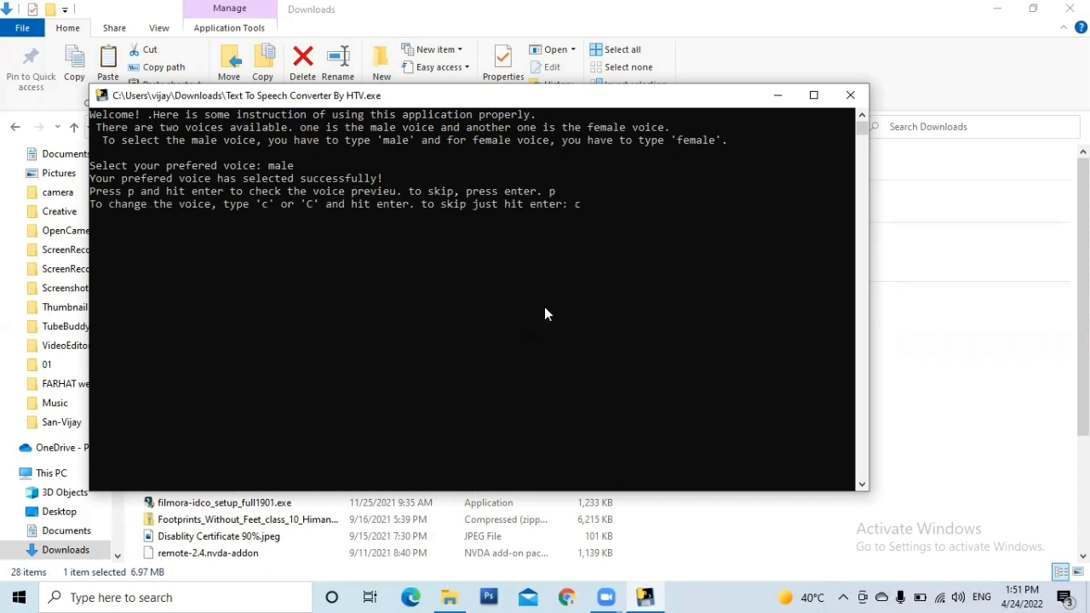
Change the voice to female, play its preview and keep that voice for the text entry.
key(Return)
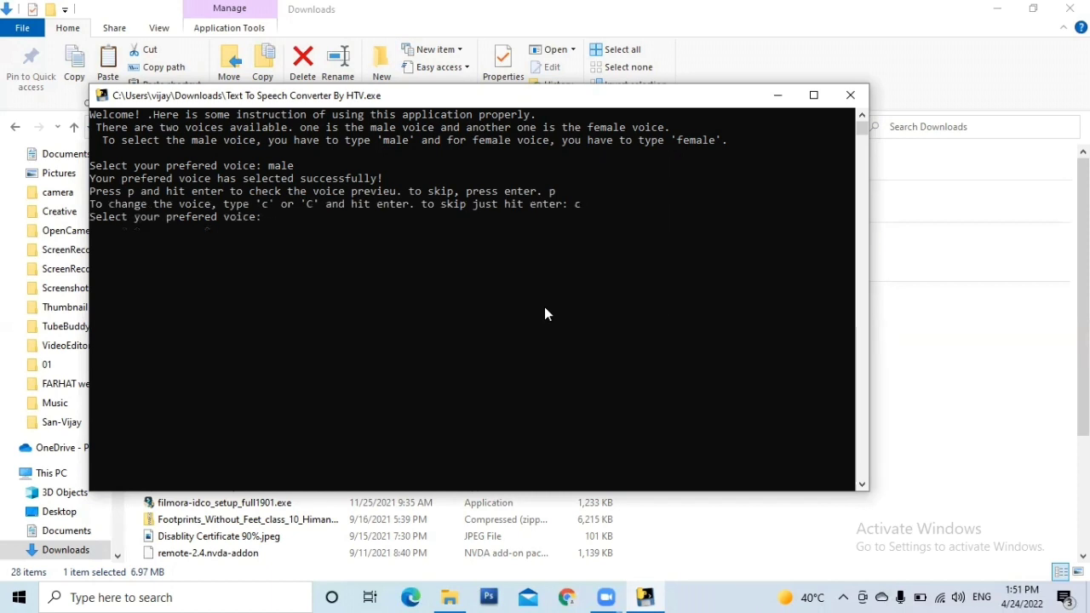
text(female)
key(Return)
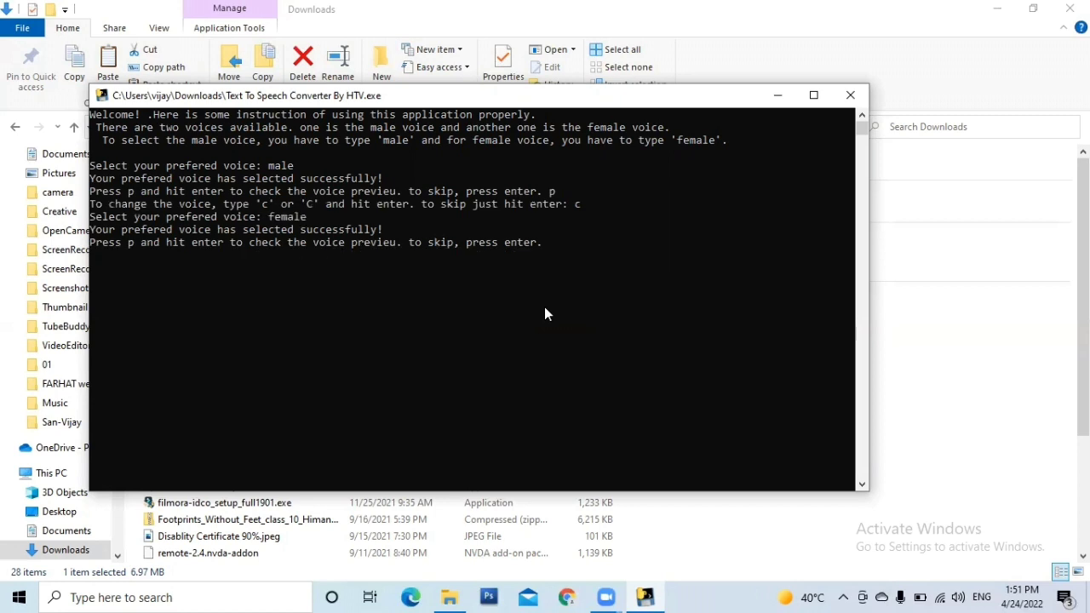
text(p)
key(Return)
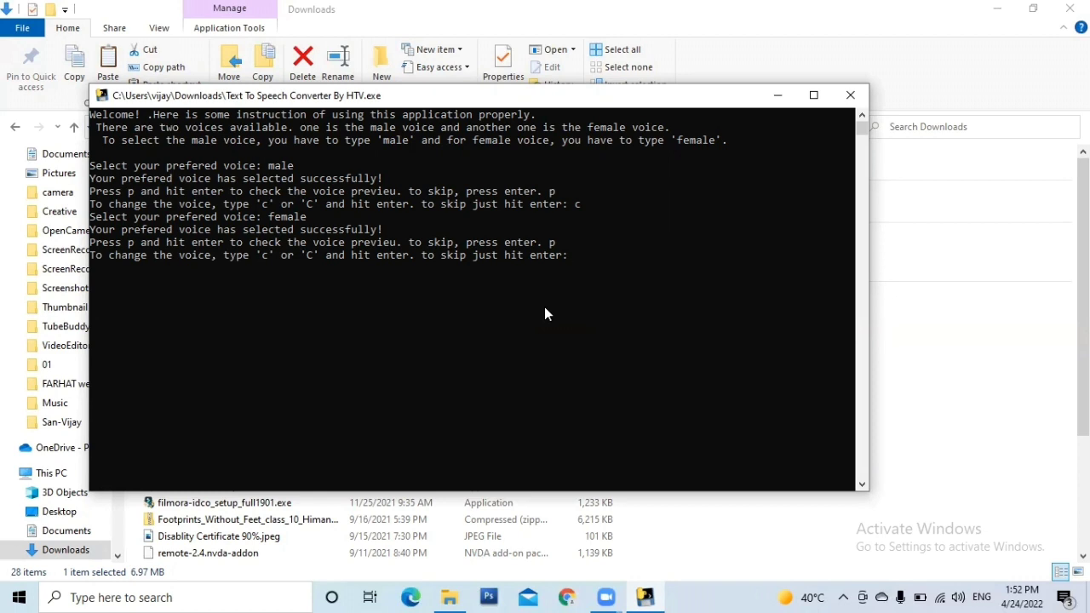
key(Return)
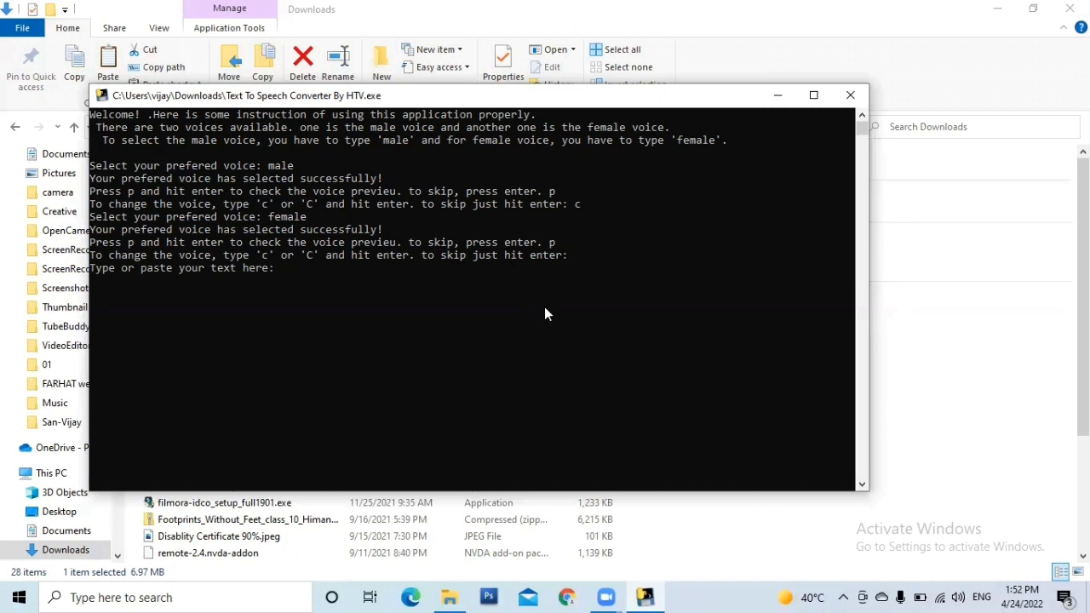
Convert "hello, how are you?" to speech, ending the text entry with "done", and play the generated MP3 from Downloads.
text(hello, how are you?)
key(Return)
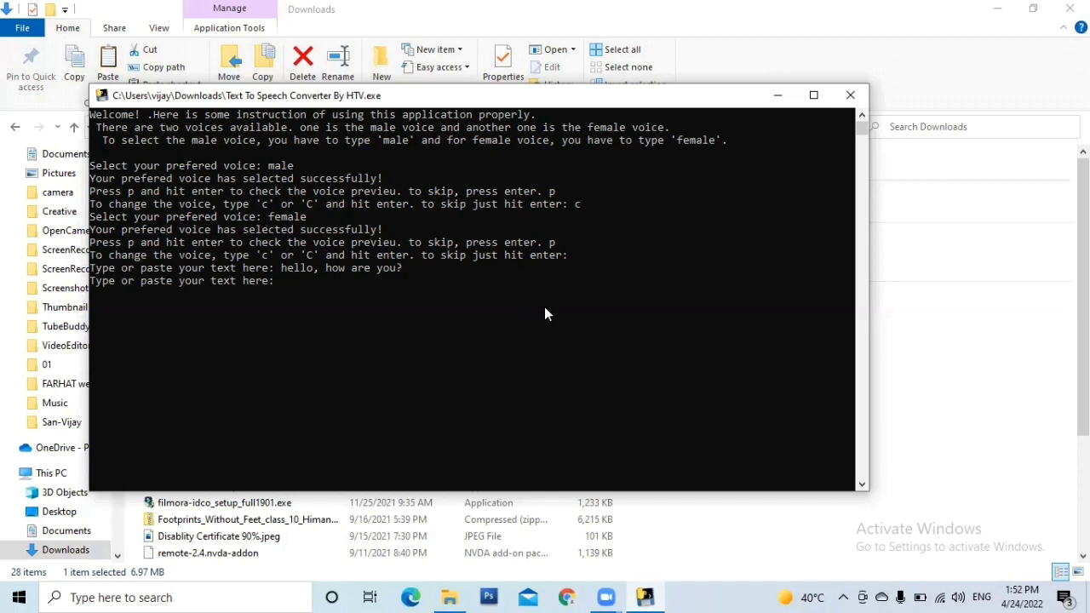
text(done)
key(Return)
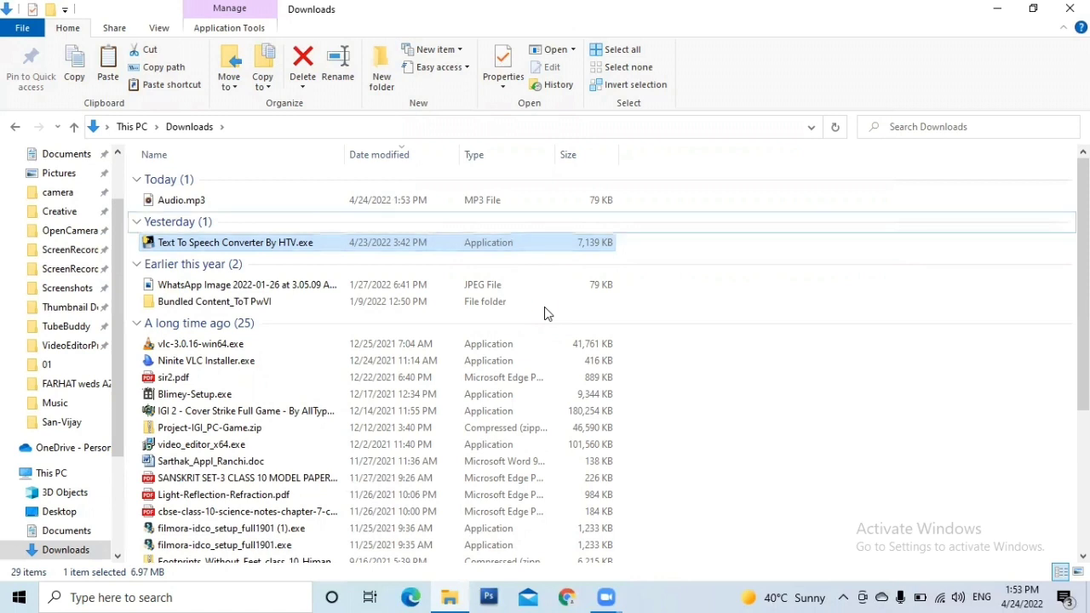
key(Up)
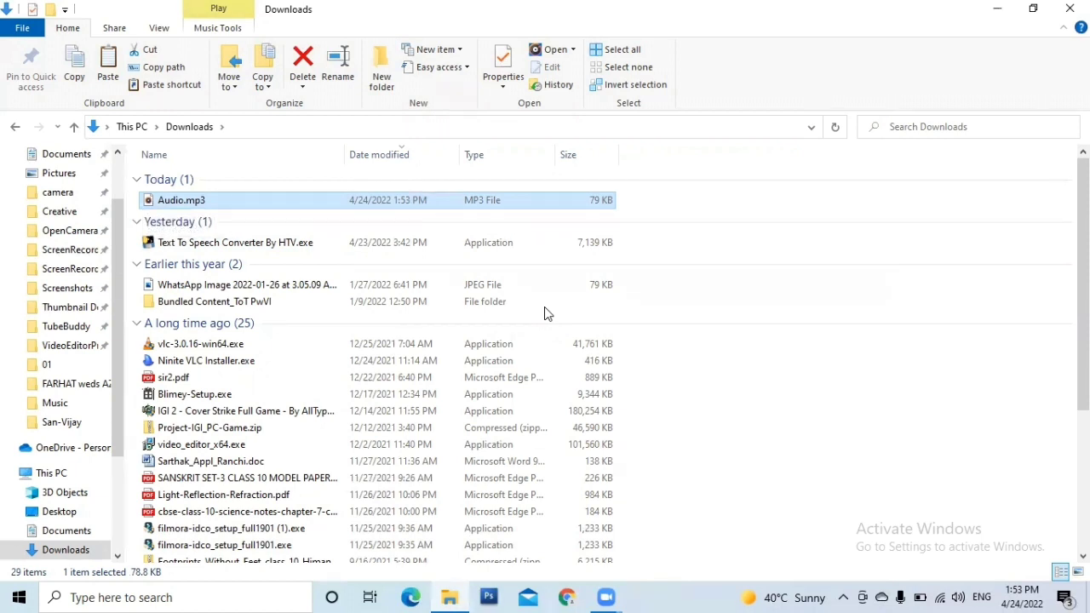
key(Return)
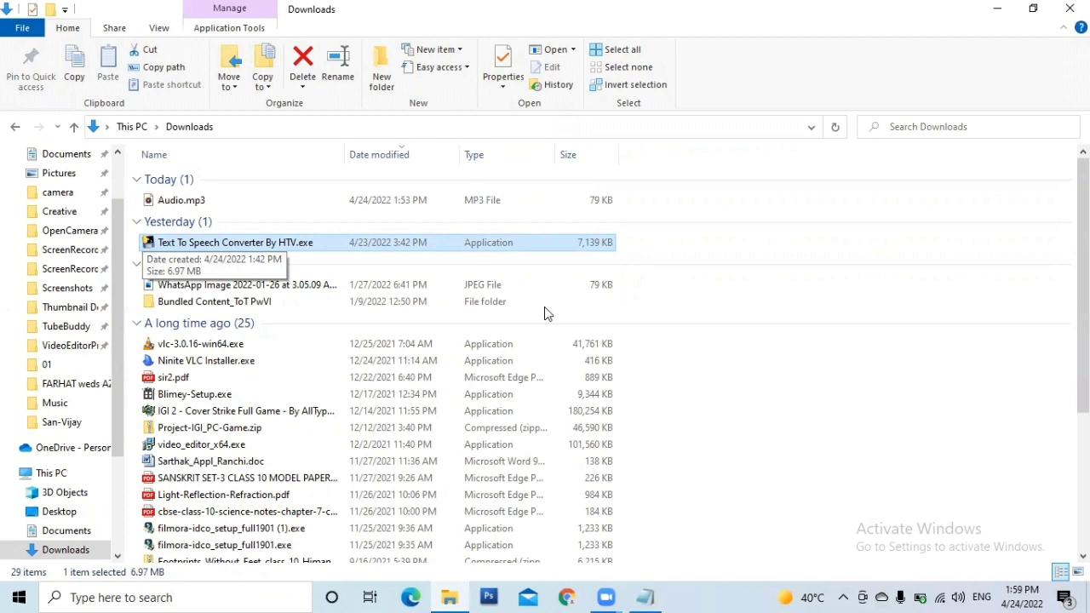
Run Text To Speech Converter By HTV.exe again, choose the male voice, preview it and keep it.
key(Return)
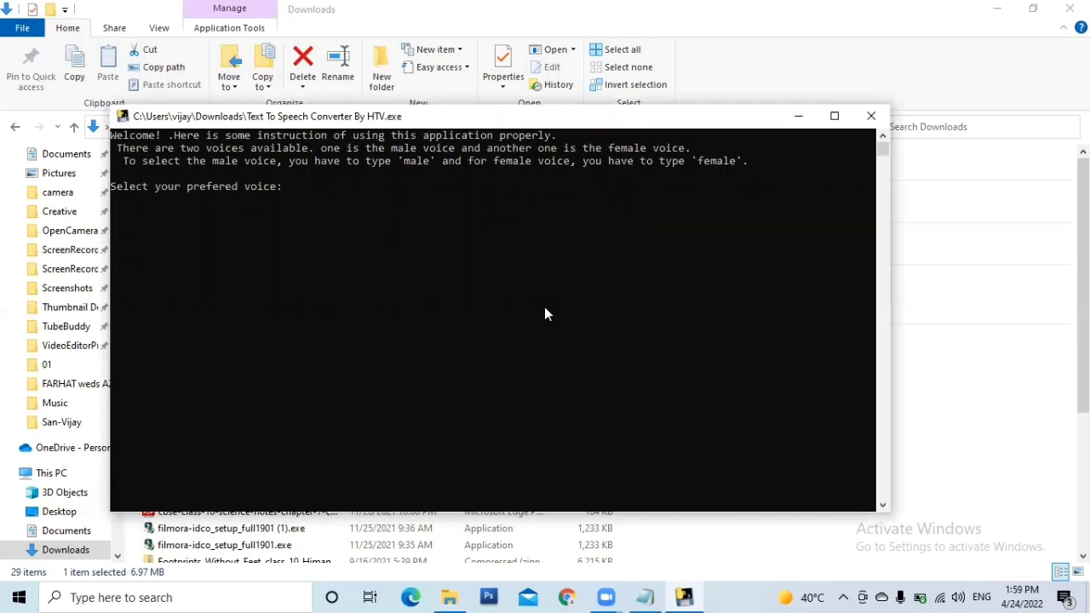
text(male)
key(Return)
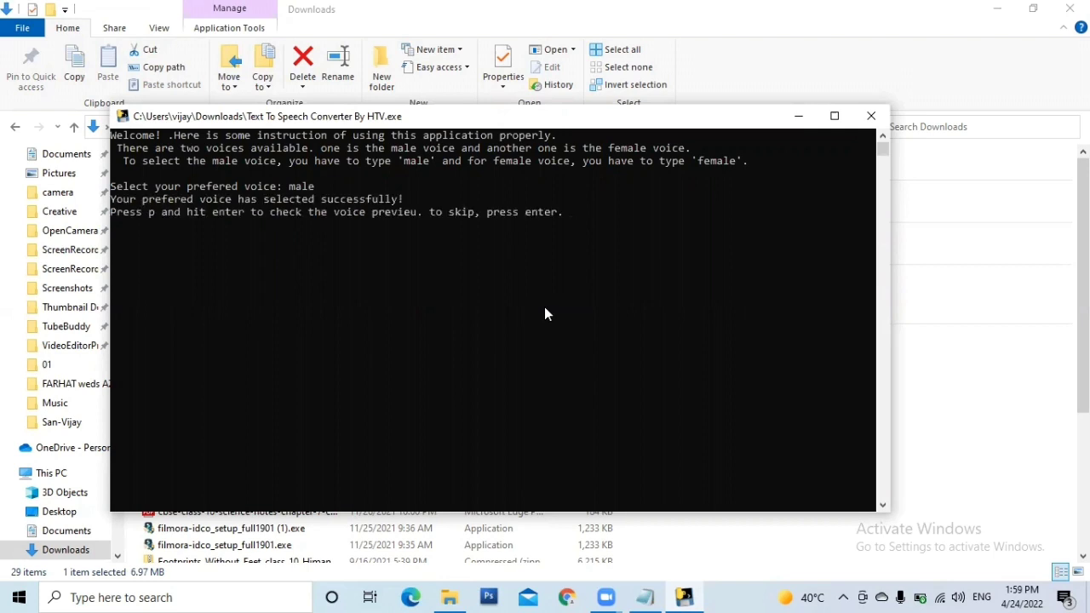
text(p)
key(Return)
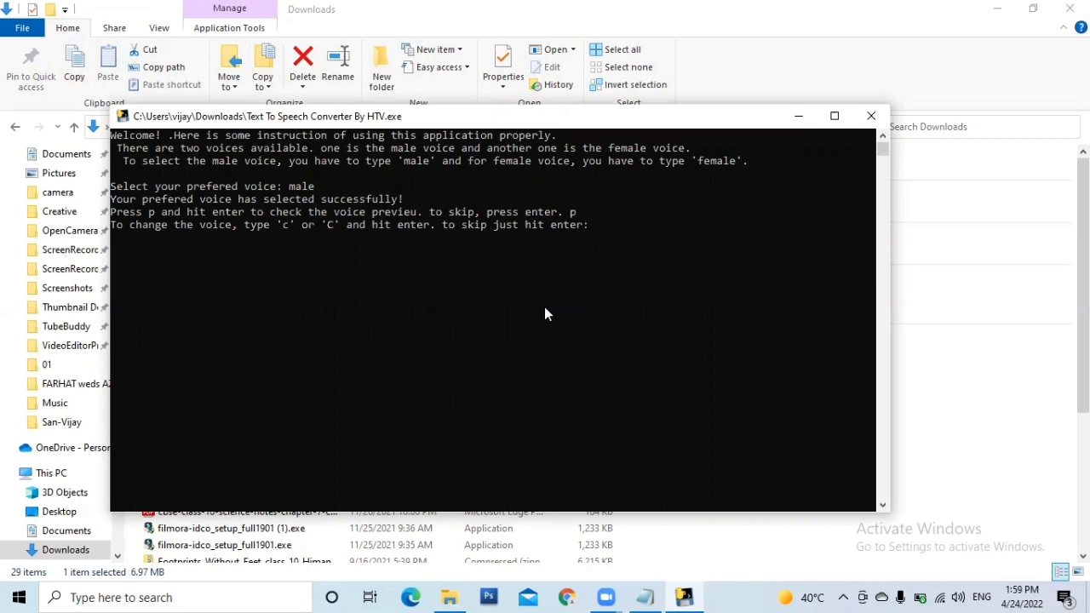
key(Return)
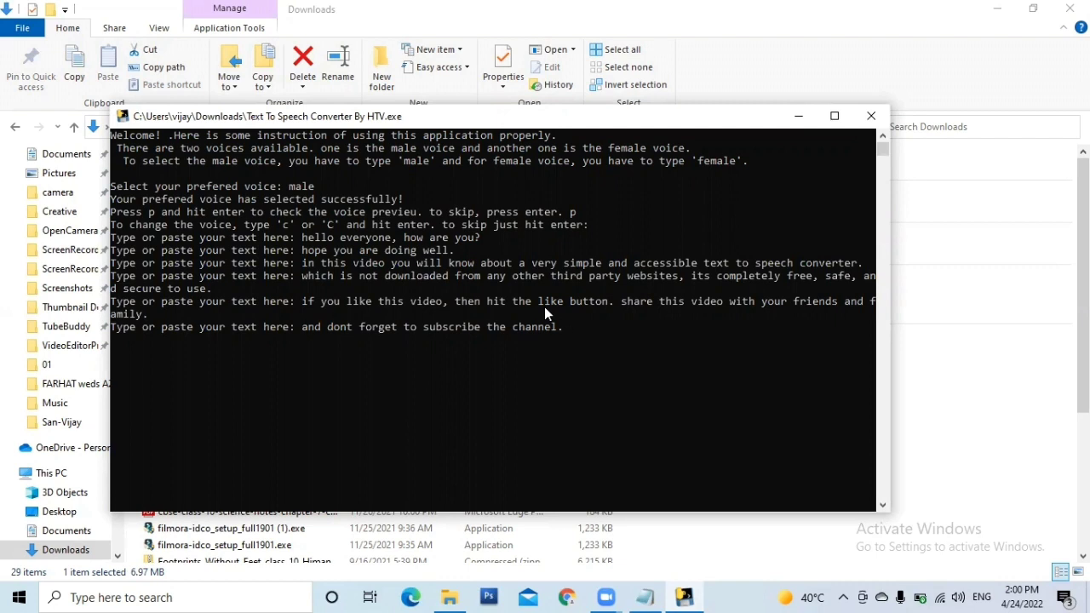
Submit the script's closing line "and dont forget to subscribe the channel.", end the text entry with "done", and name the audio file with the person's first name.
key(Return)
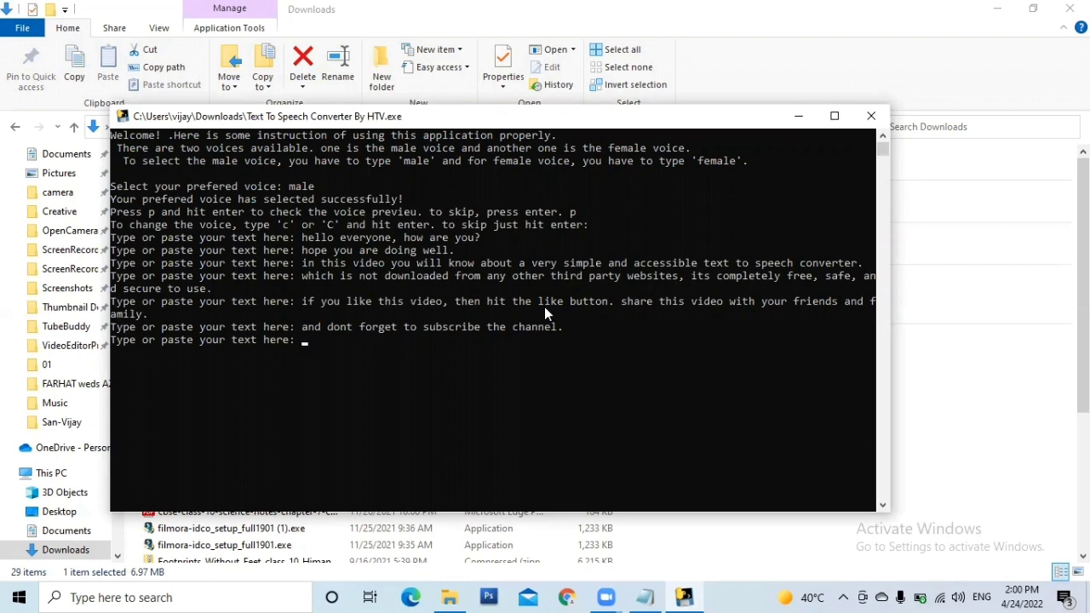
text(done)
key(Return)
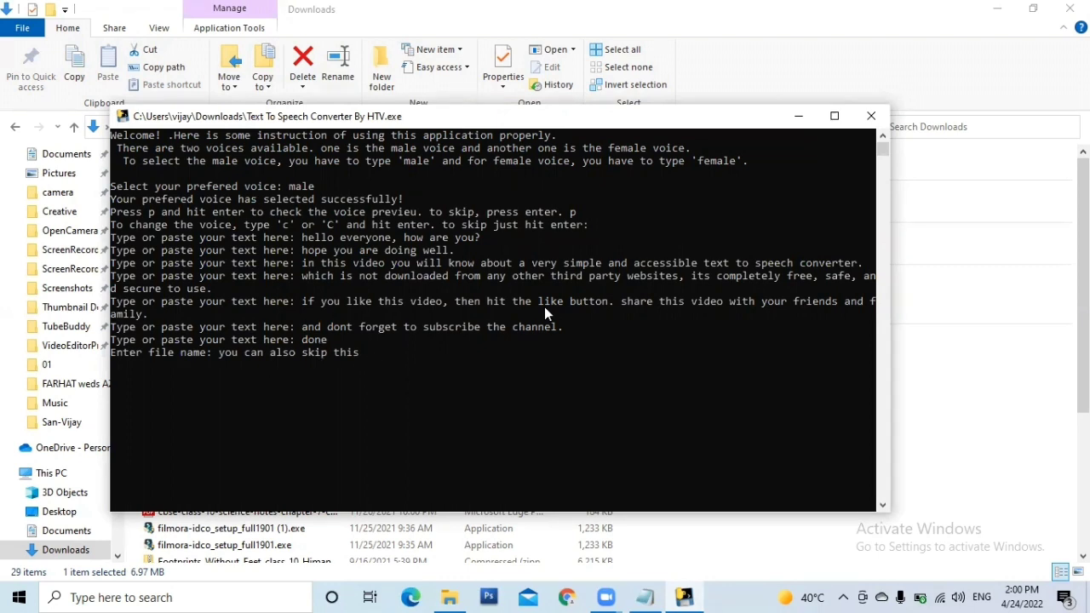
text(imanshu)
key(Return)
key(Return)
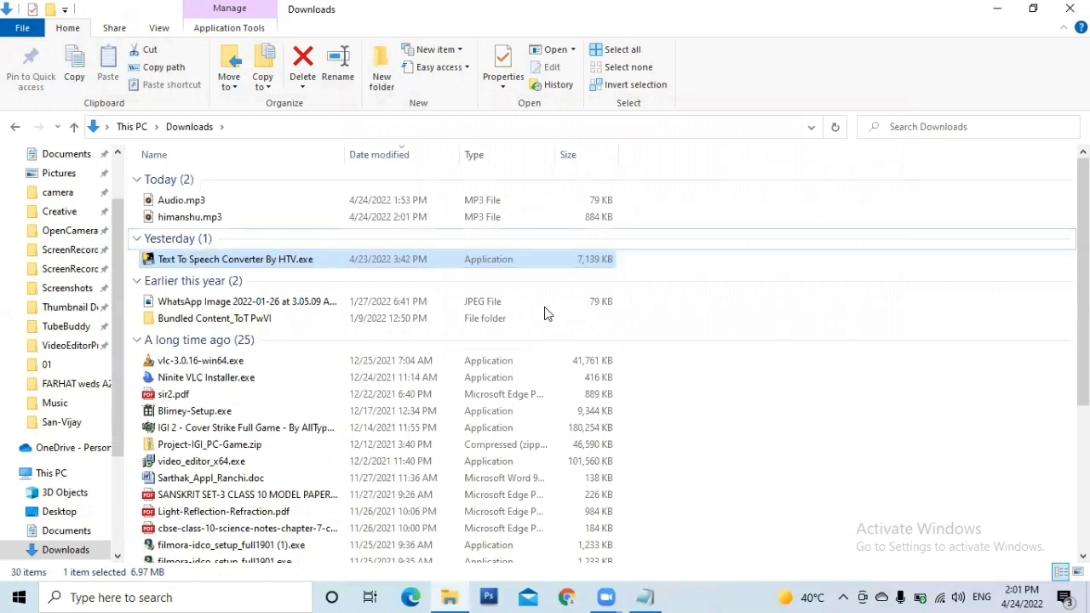
Play the MP3 named after the person from Downloads to check the speech, and close the music player.
key(Up)
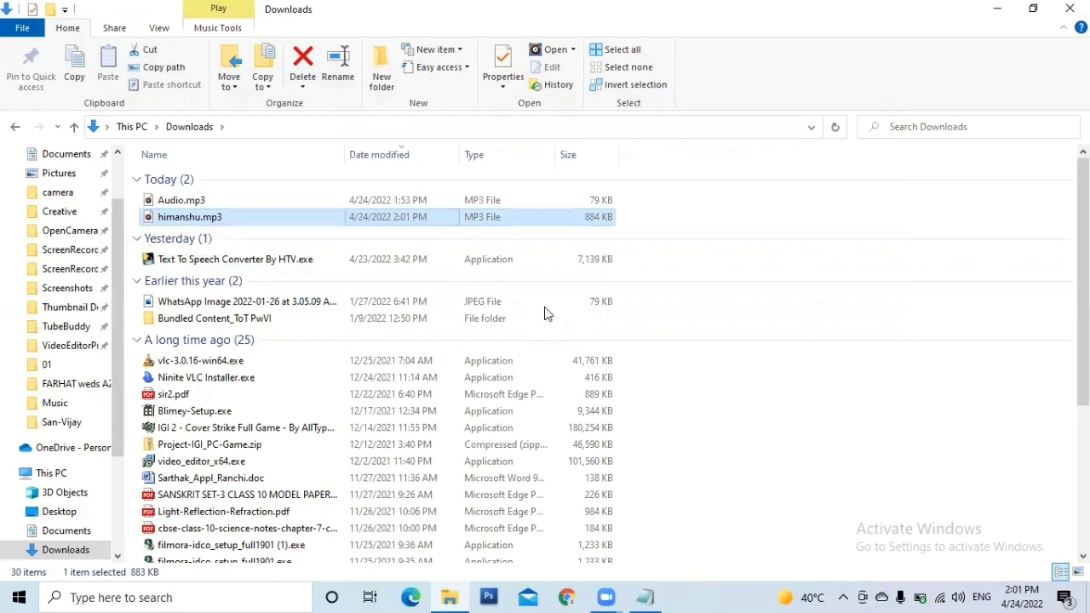
key(Down)
key(Up)
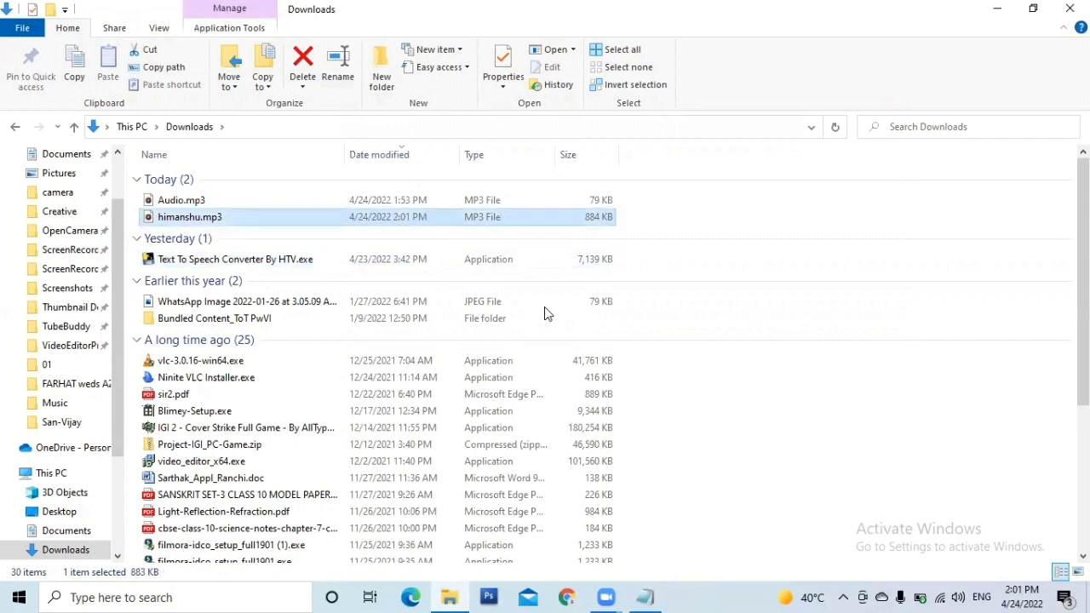
key(Up)
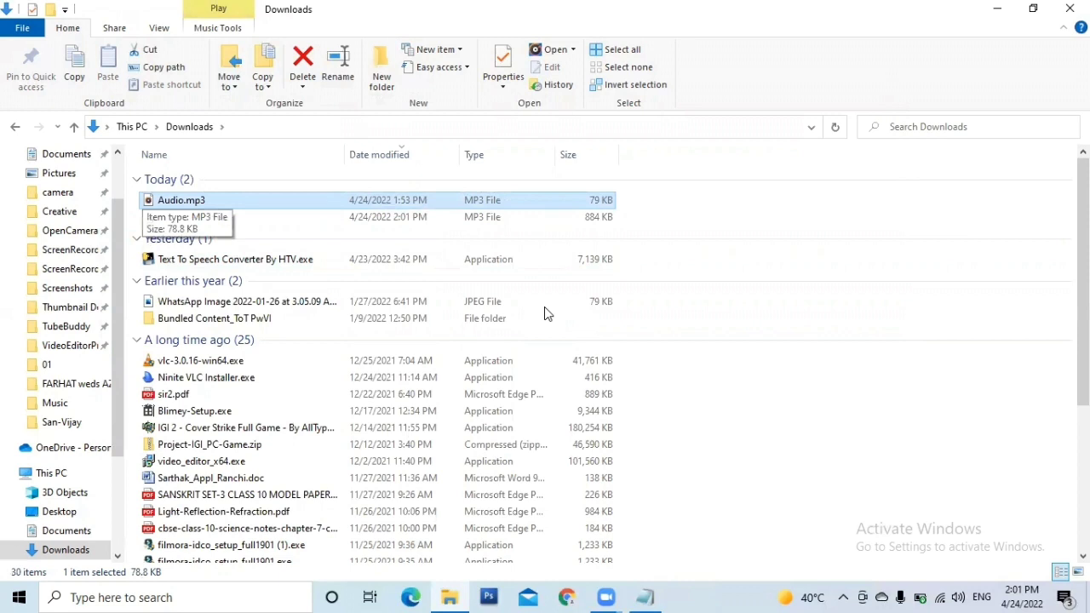
key(Down)
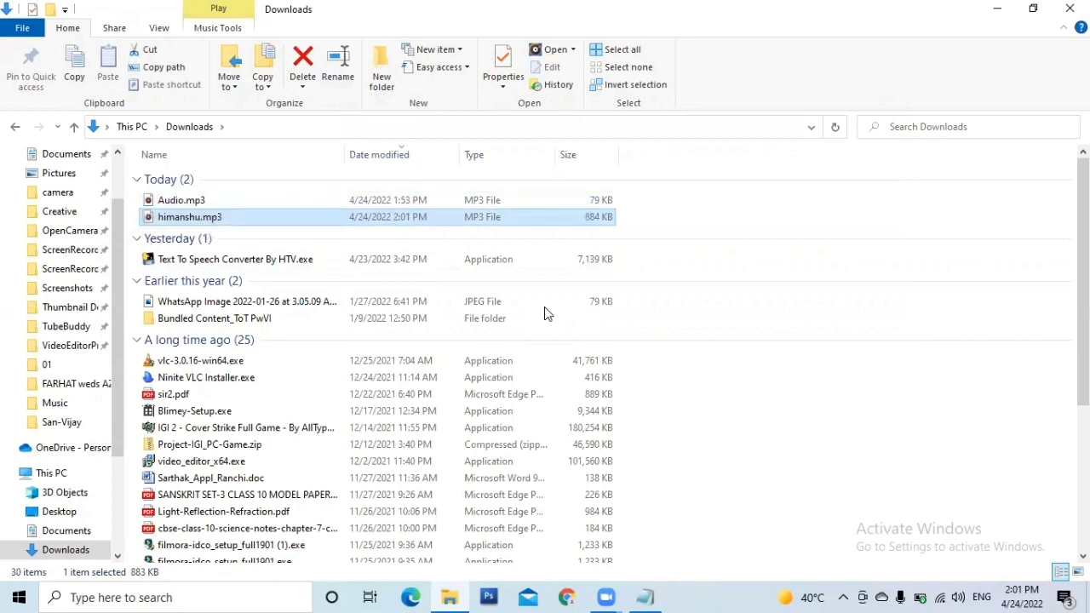
key(Return)
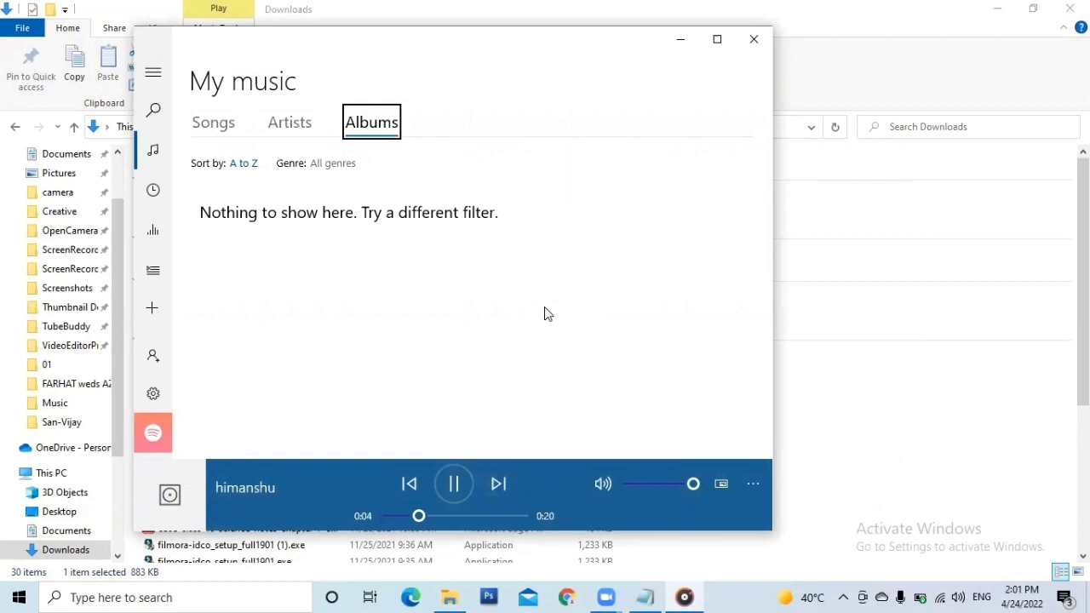
key(ctrl+p)
key(alt+F4)
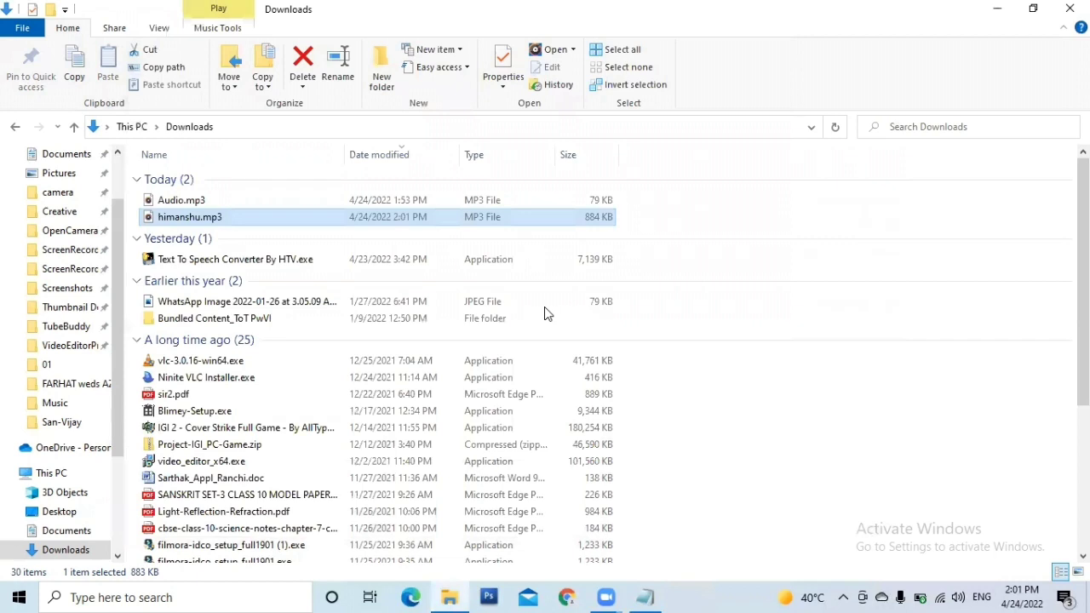